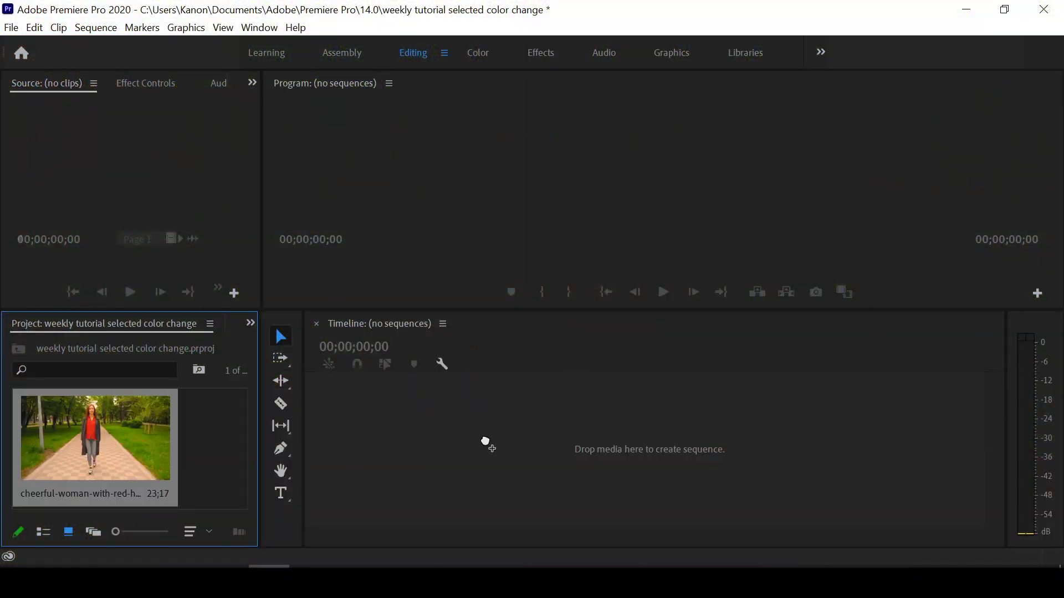
Step: Drag the park walking clip onto the Timeline to create its sequence, then scrub back to the arms-outstretched frame
{"action": "left_click_drag", "start_coordinate": [89, 440], "coordinate": [488, 443]}
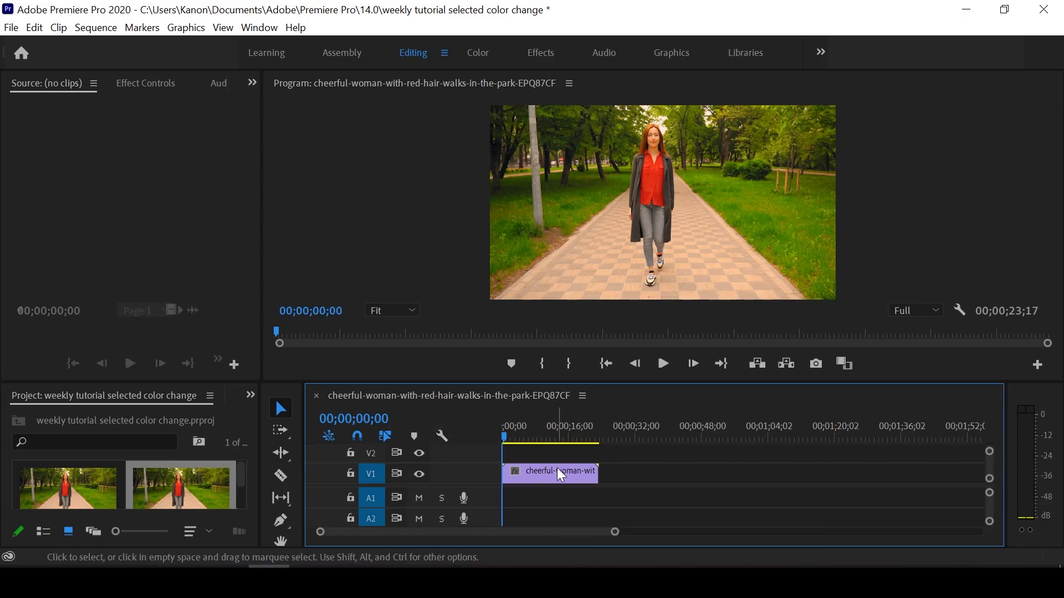
{"action": "left_click_drag", "start_coordinate": [504, 436], "coordinate": [557, 440]}
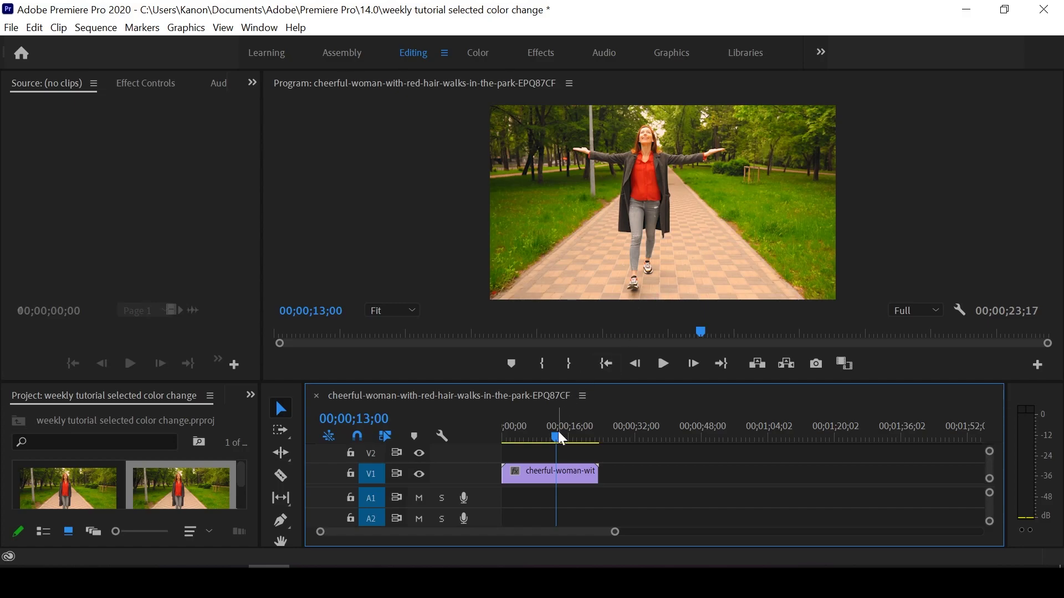
{"action": "left_click_drag", "start_coordinate": [561, 437], "coordinate": [532, 437]}
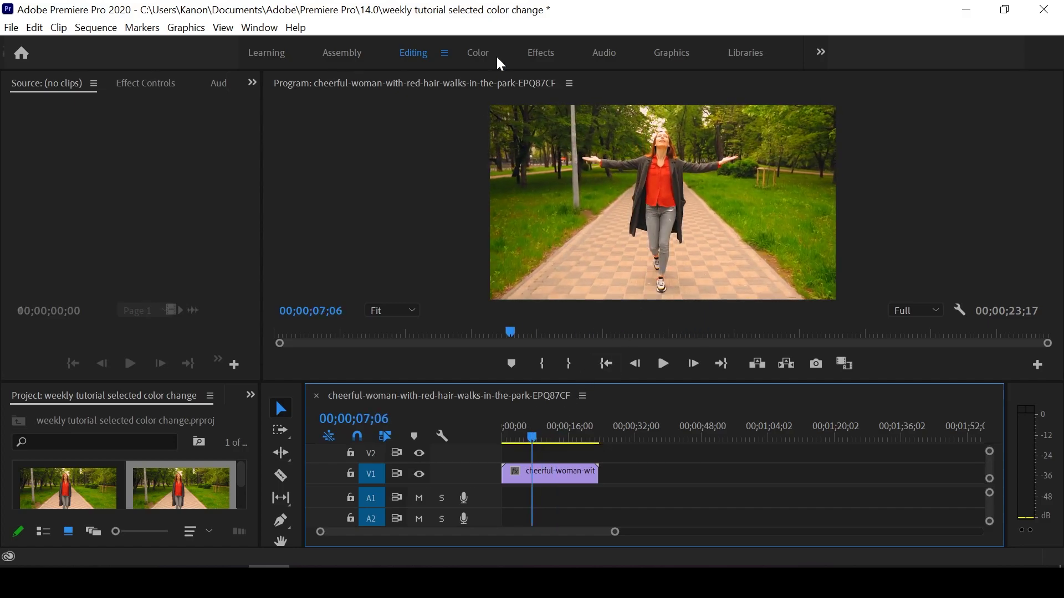
Step: Switch to the Color workspace with Lumetri Color on the park clip
{"action": "left_click", "coordinate": [477, 54]}
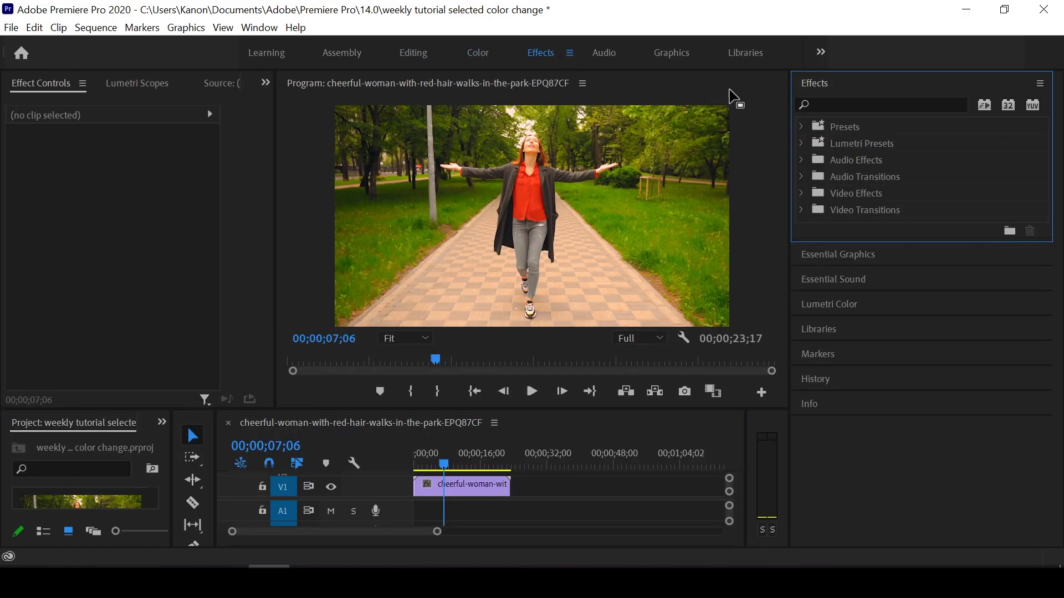
{"action": "left_click", "coordinate": [837, 306]}
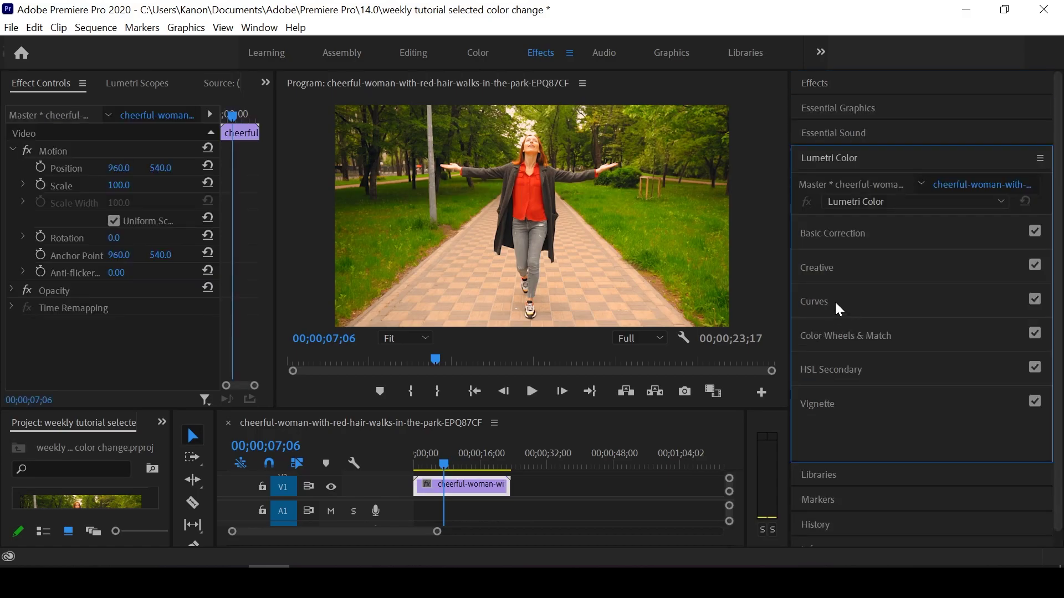
{"action": "left_click", "coordinate": [482, 52]}
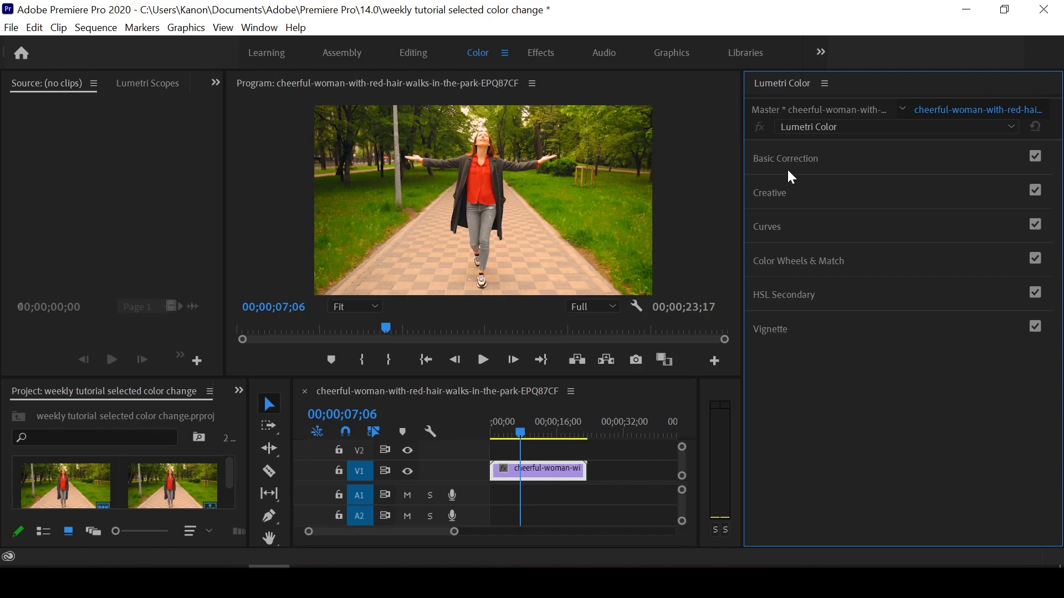
Step: Expand Lumetri's HSL Secondary panel with its Key, Refine and Correction sections
{"action": "left_click", "coordinate": [790, 297]}
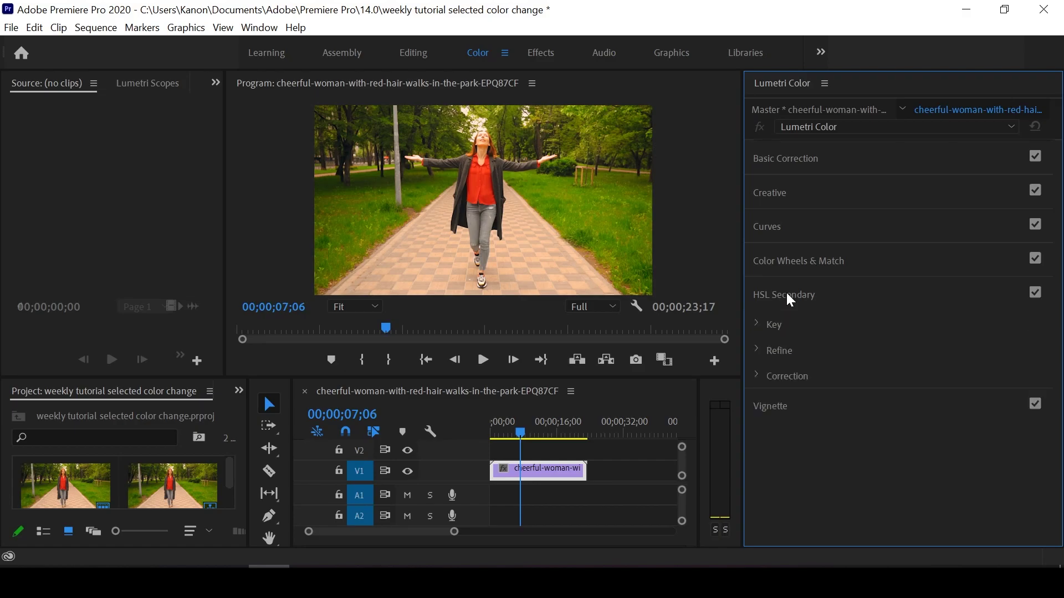
{"action": "left_click", "coordinate": [759, 319]}
{"action": "scroll", "coordinate": [766, 354], "scroll_direction": "down", "scroll_amount": 3}
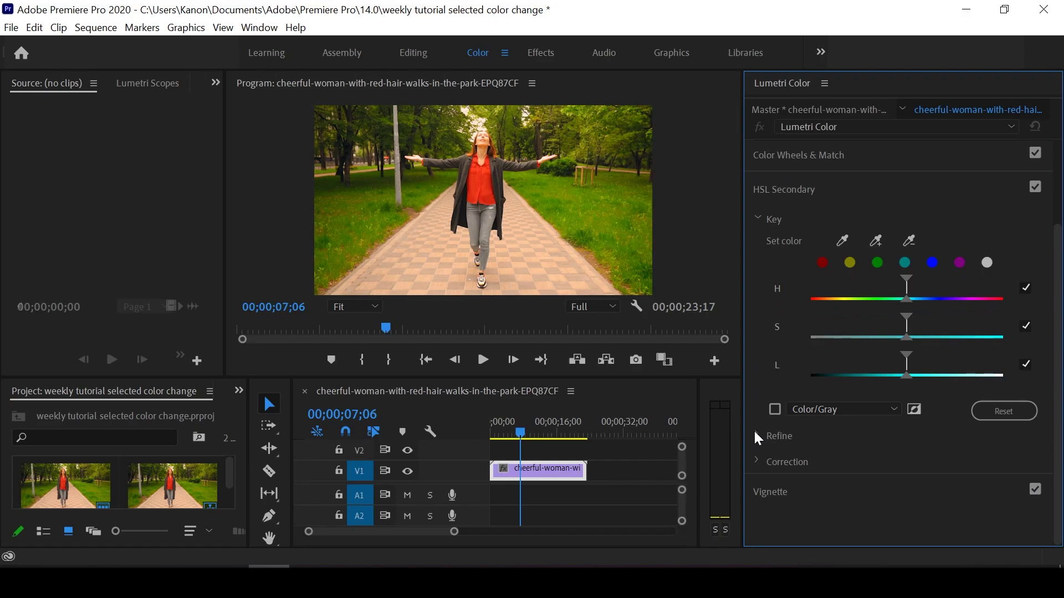
{"action": "left_click", "coordinate": [757, 433]}
{"action": "scroll", "coordinate": [760, 428], "scroll_direction": "down", "scroll_amount": 2}
{"action": "left_click", "coordinate": [758, 462]}
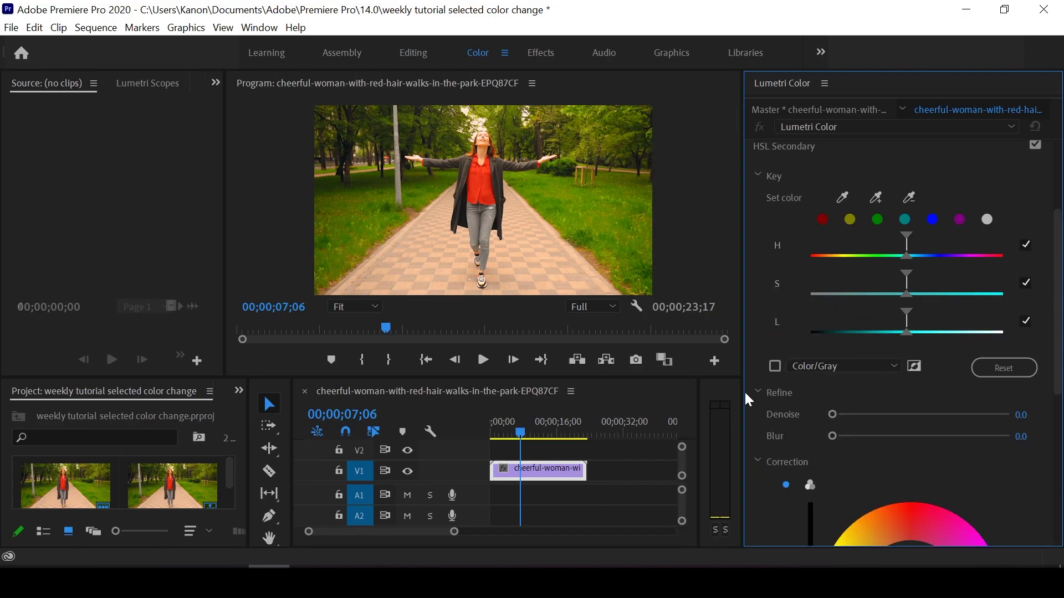
{"action": "scroll", "coordinate": [754, 285], "scroll_direction": "up", "scroll_amount": 5}
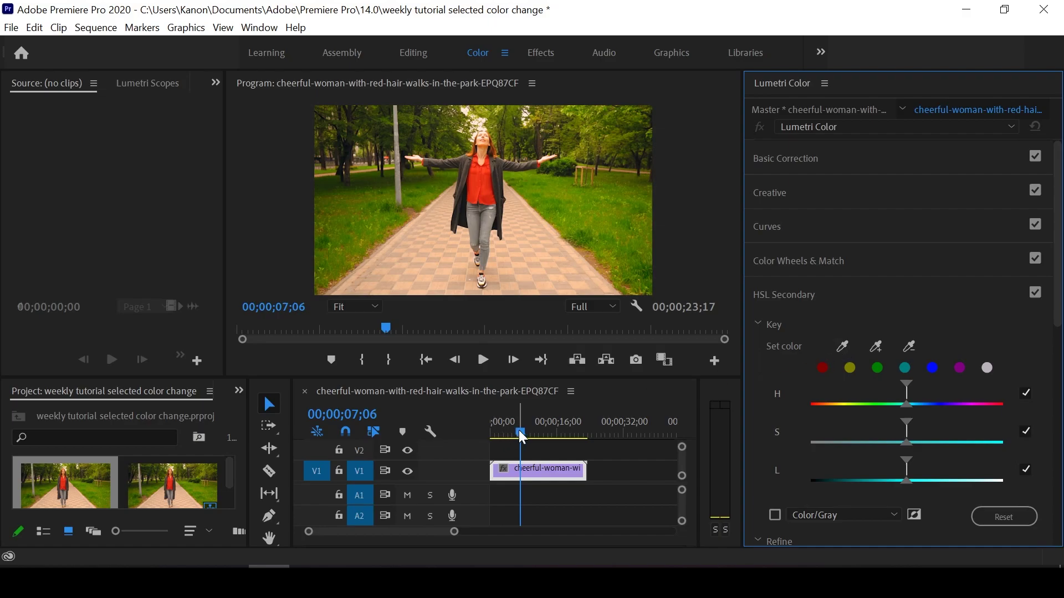
Step: Sample the green grass with the Set color eyedropper and enable the Color/Gray preview
{"action": "left_click_drag", "start_coordinate": [509, 434], "coordinate": [505, 435]}
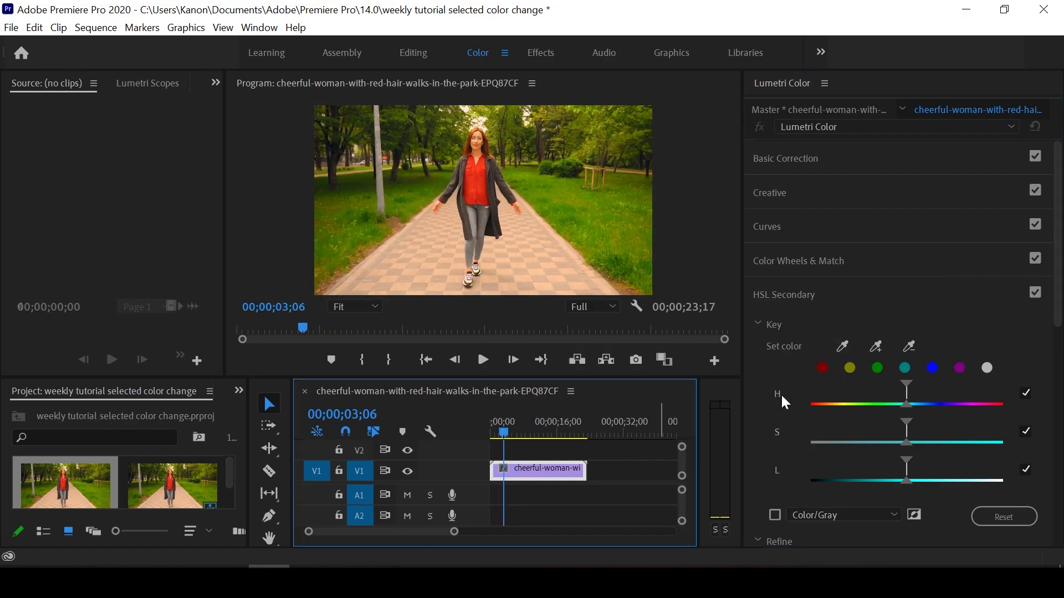
{"action": "left_click", "coordinate": [843, 347]}
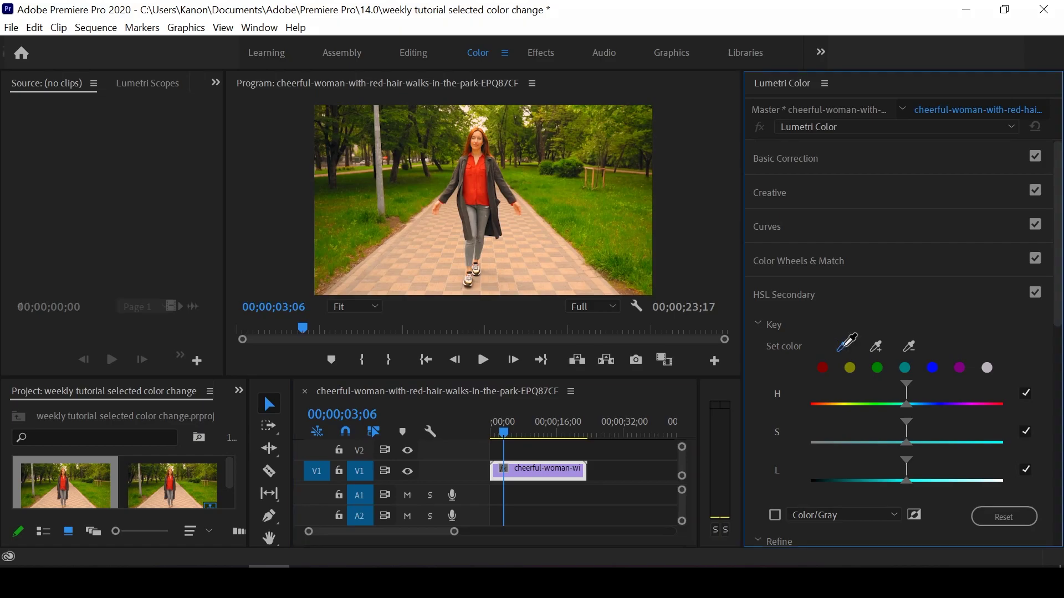
{"action": "left_click", "coordinate": [611, 216]}
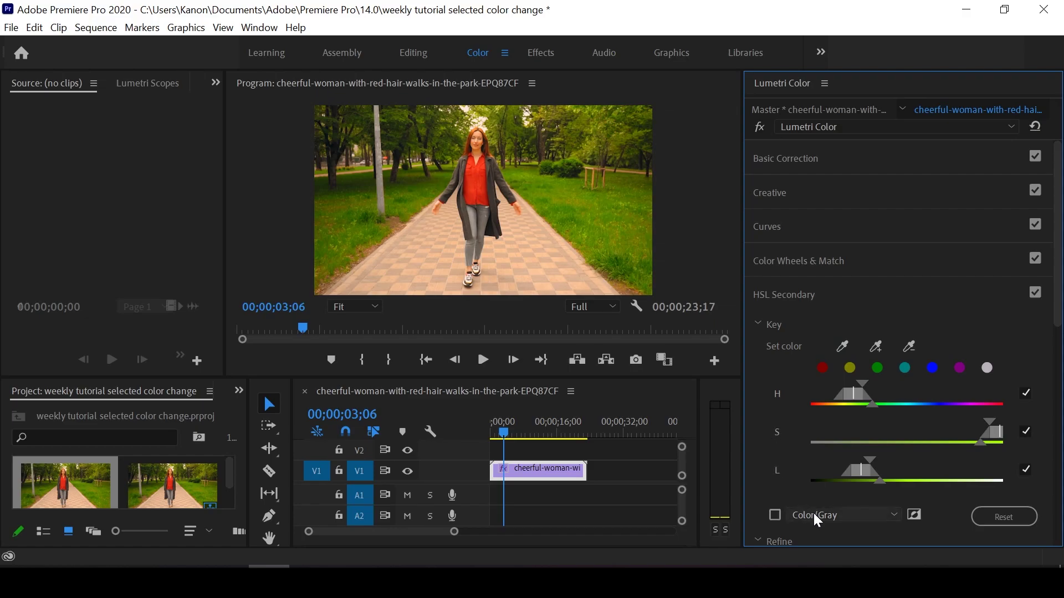
{"action": "left_click", "coordinate": [775, 515]}
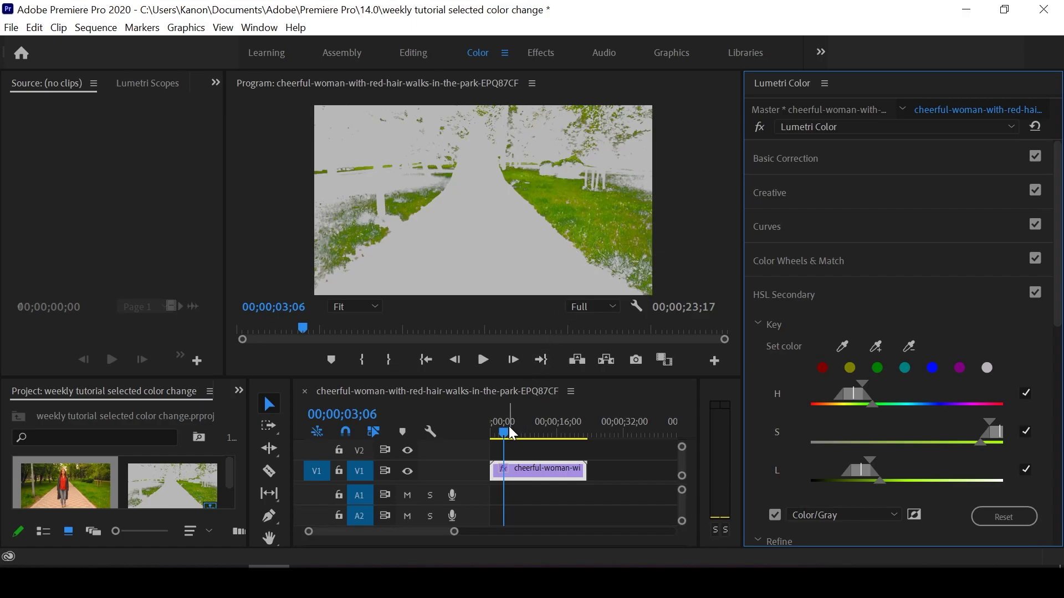
Step: Check the key across frames, then add two more green samples with the Add Color eyedropper
{"action": "mouse_move", "coordinate": [509, 427]}
{"action": "left_mouse_down"}
{"action": "mouse_move", "coordinate": [534, 429]}
{"action": "mouse_move", "coordinate": [515, 429]}
{"action": "left_mouse_up"}
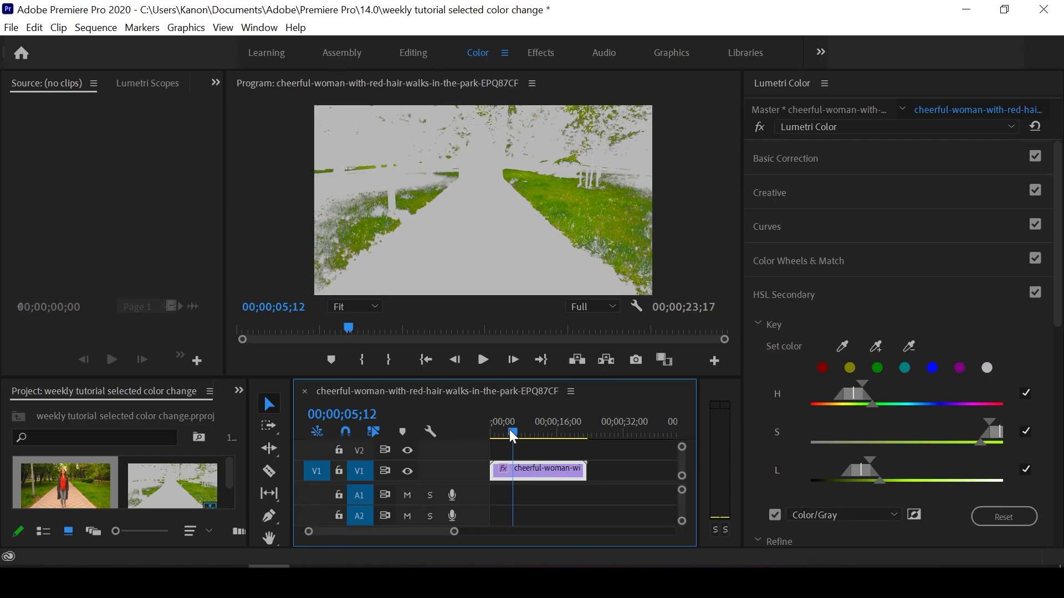
{"action": "left_click_drag", "start_coordinate": [510, 430], "coordinate": [501, 431]}
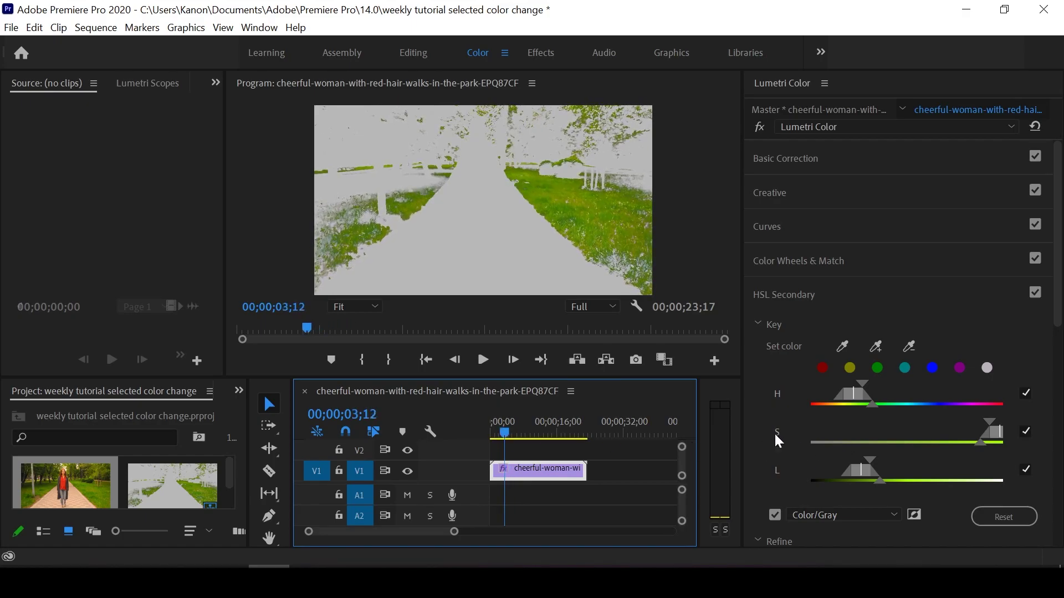
{"action": "left_click", "coordinate": [776, 515]}
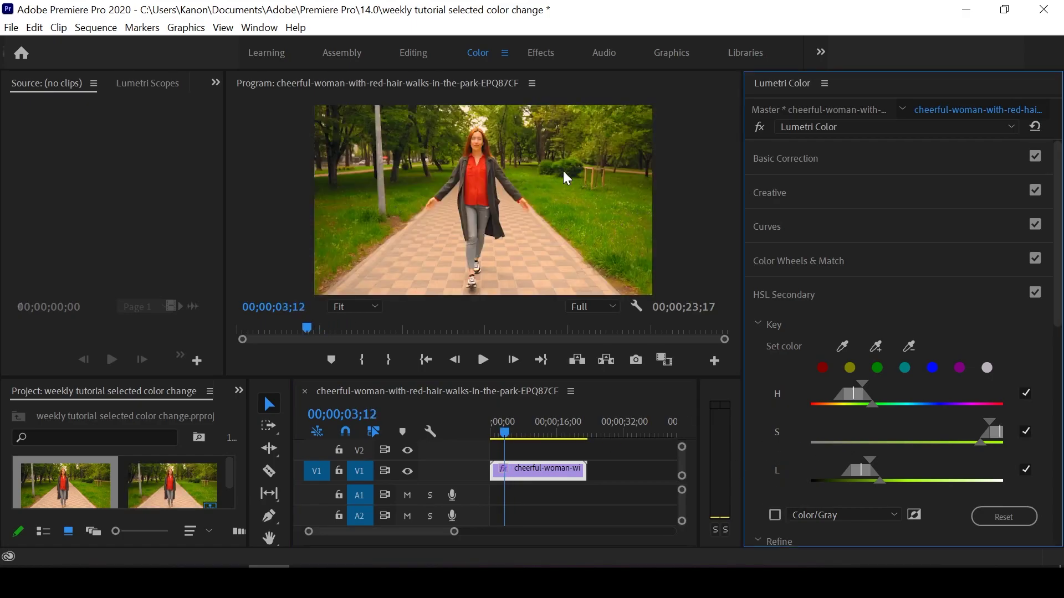
{"action": "left_click", "coordinate": [775, 516]}
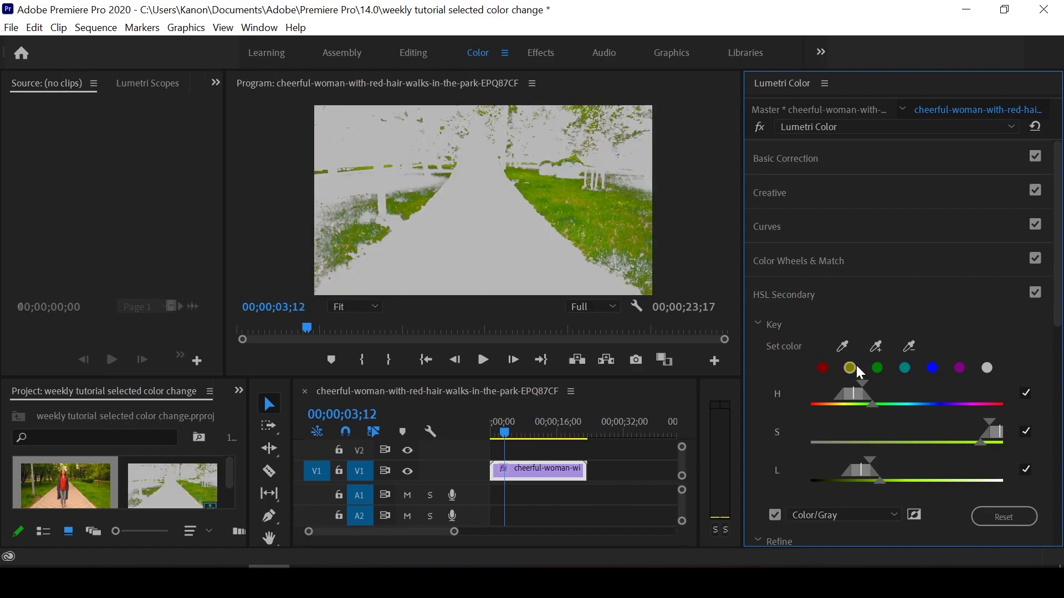
{"action": "left_click", "coordinate": [879, 347]}
{"action": "left_click", "coordinate": [566, 175]}
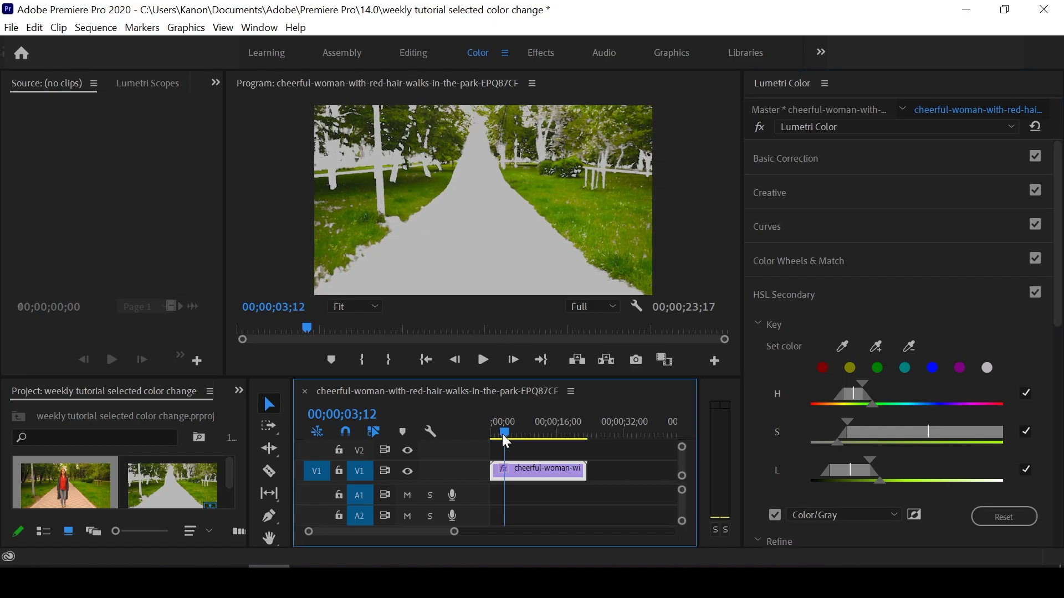
Step: Widen the key's H (hue) range over the foliage and narrow its L range, checking other frames
{"action": "mouse_move", "coordinate": [503, 434]}
{"action": "left_mouse_down"}
{"action": "mouse_move", "coordinate": [548, 434]}
{"action": "mouse_move", "coordinate": [523, 433]}
{"action": "left_mouse_up"}
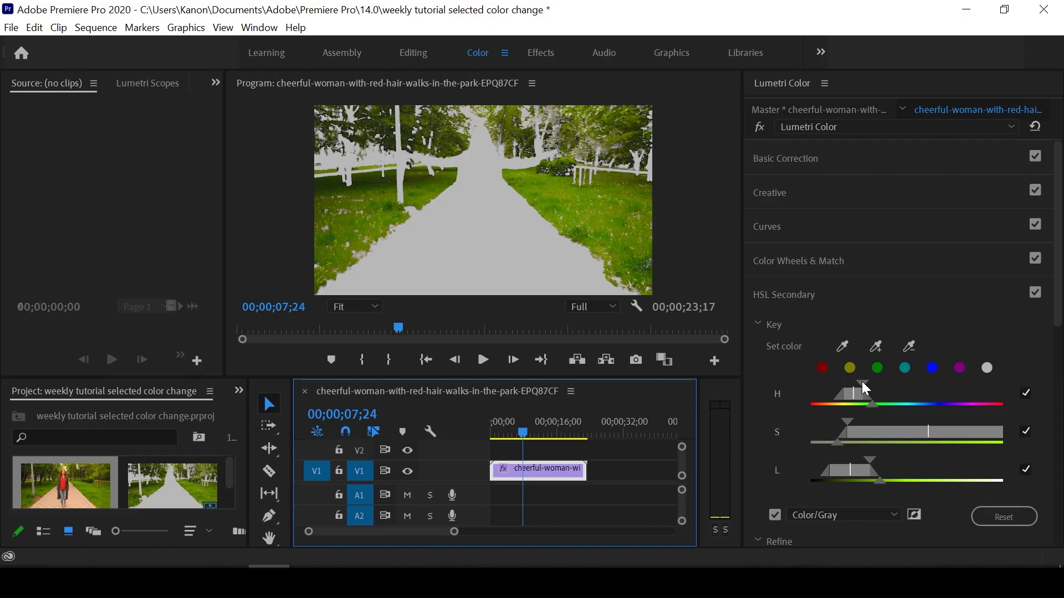
{"action": "left_click_drag", "start_coordinate": [862, 381], "coordinate": [866, 383]}
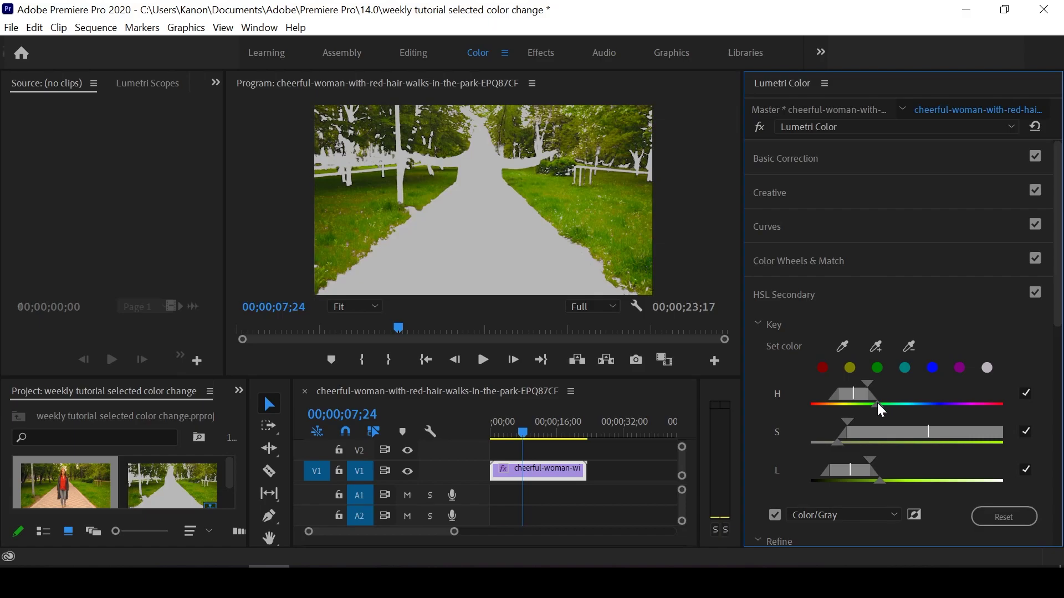
{"action": "left_click_drag", "start_coordinate": [877, 404], "coordinate": [881, 404]}
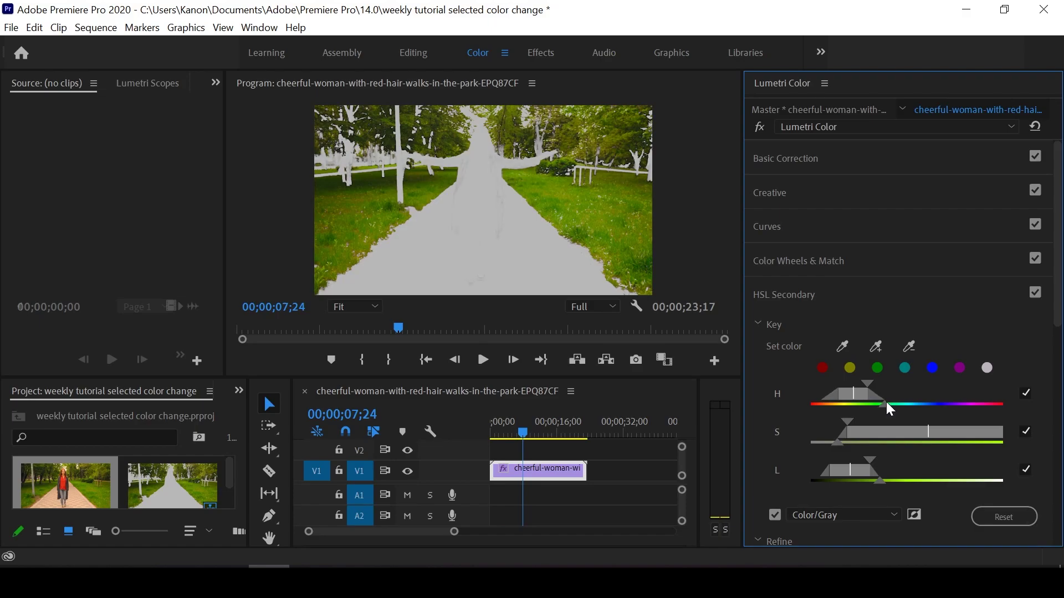
{"action": "mouse_move", "coordinate": [885, 403]}
{"action": "left_mouse_down"}
{"action": "mouse_move", "coordinate": [906, 402]}
{"action": "mouse_move", "coordinate": [880, 399]}
{"action": "mouse_move", "coordinate": [855, 422]}
{"action": "left_mouse_up"}
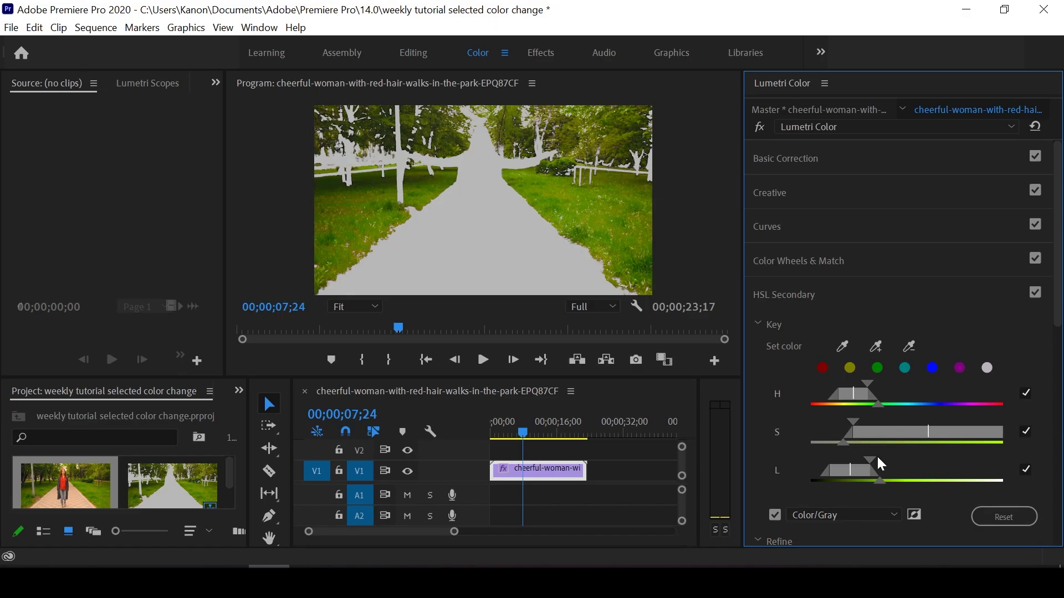
{"action": "left_click_drag", "start_coordinate": [873, 456], "coordinate": [875, 455]}
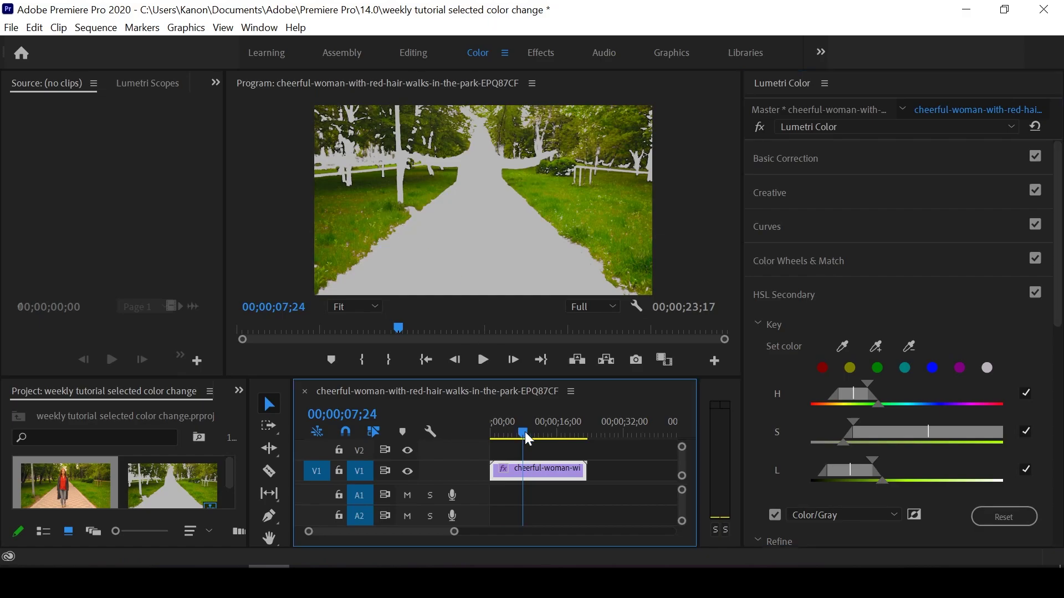
{"action": "mouse_move", "coordinate": [524, 431]}
{"action": "left_mouse_down"}
{"action": "mouse_move", "coordinate": [586, 434]}
{"action": "mouse_move", "coordinate": [500, 423]}
{"action": "mouse_move", "coordinate": [563, 424]}
{"action": "mouse_move", "coordinate": [529, 428]}
{"action": "mouse_move", "coordinate": [539, 433]}
{"action": "left_mouse_up"}
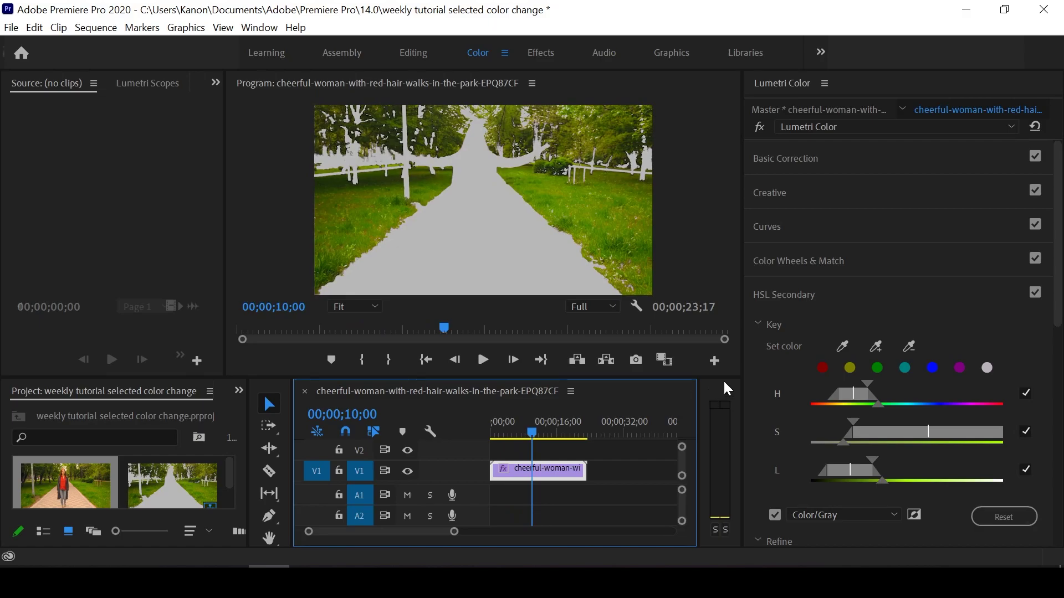
Step: Turn off Color/Gray and set the Refine Blur to 3.5 to soften the key edges
{"action": "scroll", "coordinate": [751, 374], "scroll_direction": "down", "scroll_amount": 3}
{"action": "scroll", "coordinate": [752, 370], "scroll_direction": "down", "scroll_amount": 2}
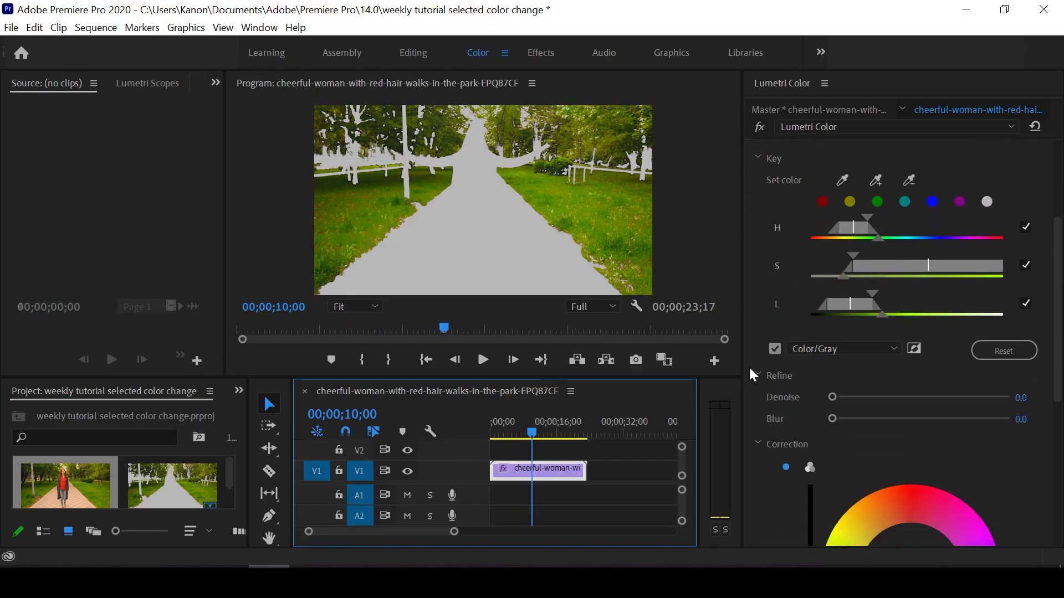
{"action": "left_click", "coordinate": [774, 348]}
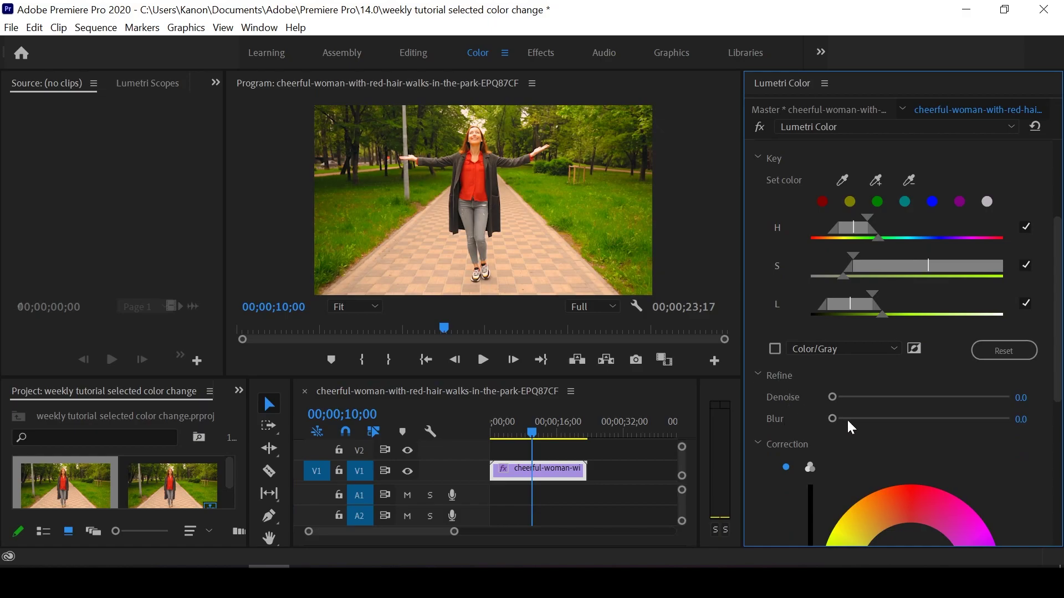
{"action": "left_click_drag", "start_coordinate": [835, 418], "coordinate": [842, 419]}
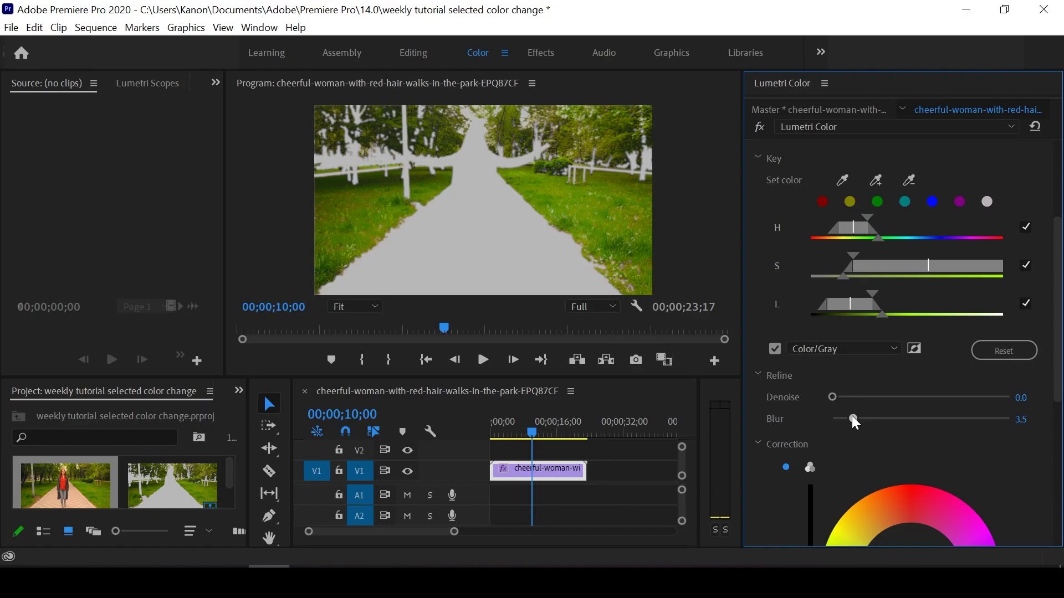
{"action": "scroll", "coordinate": [765, 437], "scroll_direction": "down", "scroll_amount": 5}
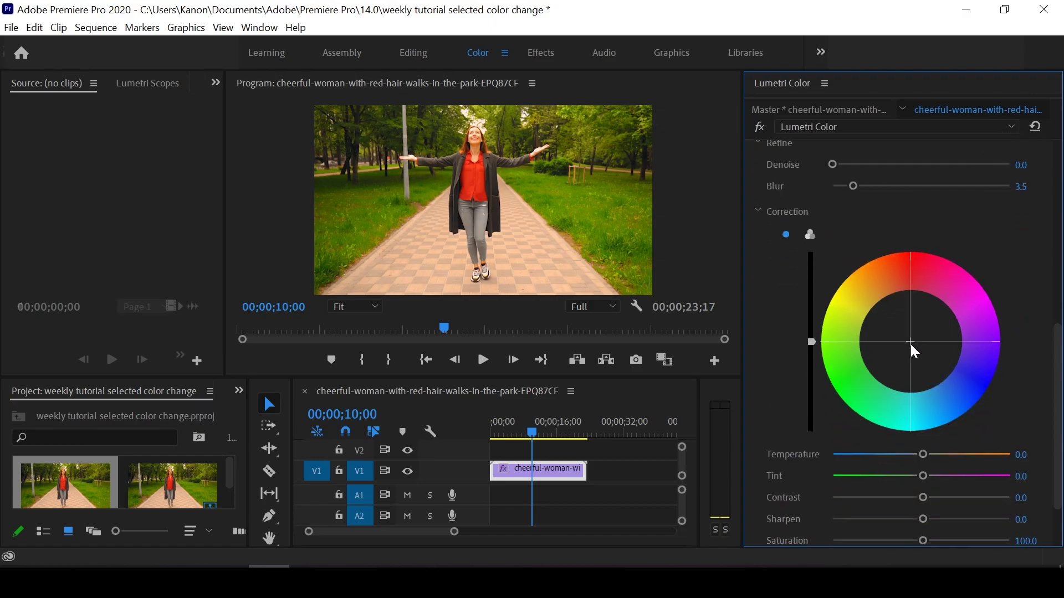
Step: Push the Correction wheel toward orange and set Temperature to 48.6, then return to the clip start
{"action": "left_click_drag", "start_coordinate": [909, 344], "coordinate": [898, 277]}
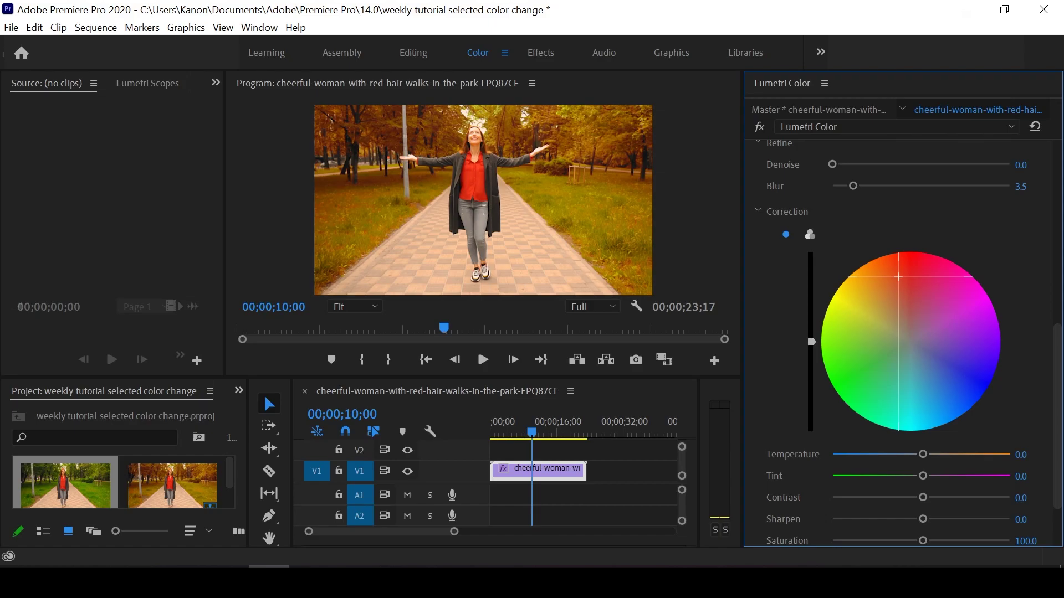
{"action": "left_click_drag", "start_coordinate": [898, 276], "coordinate": [898, 269]}
{"action": "left_click_drag", "start_coordinate": [923, 454], "coordinate": [962, 457]}
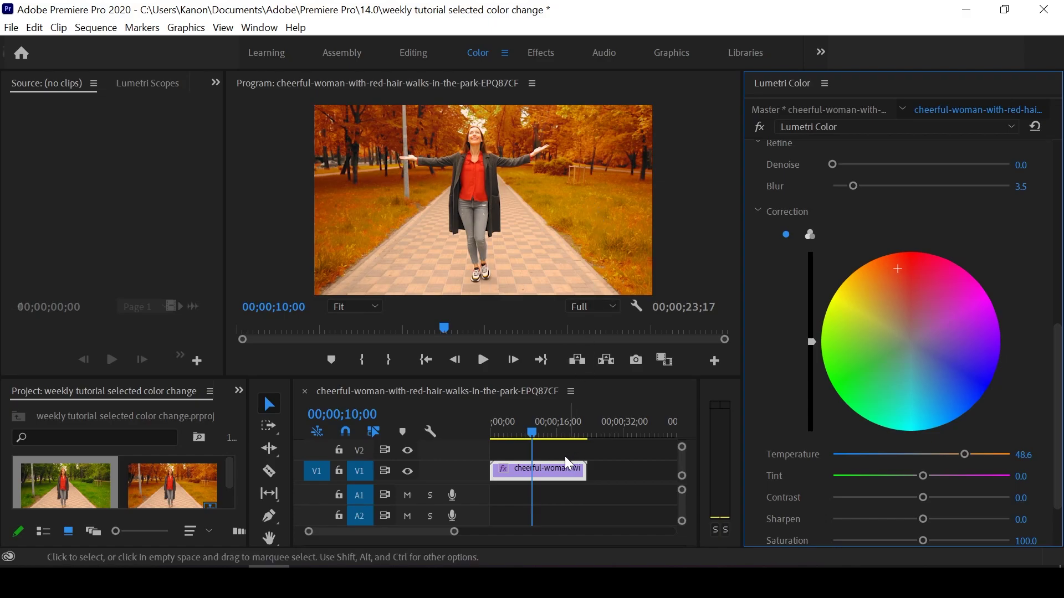
{"action": "left_click_drag", "start_coordinate": [532, 431], "coordinate": [493, 430]}
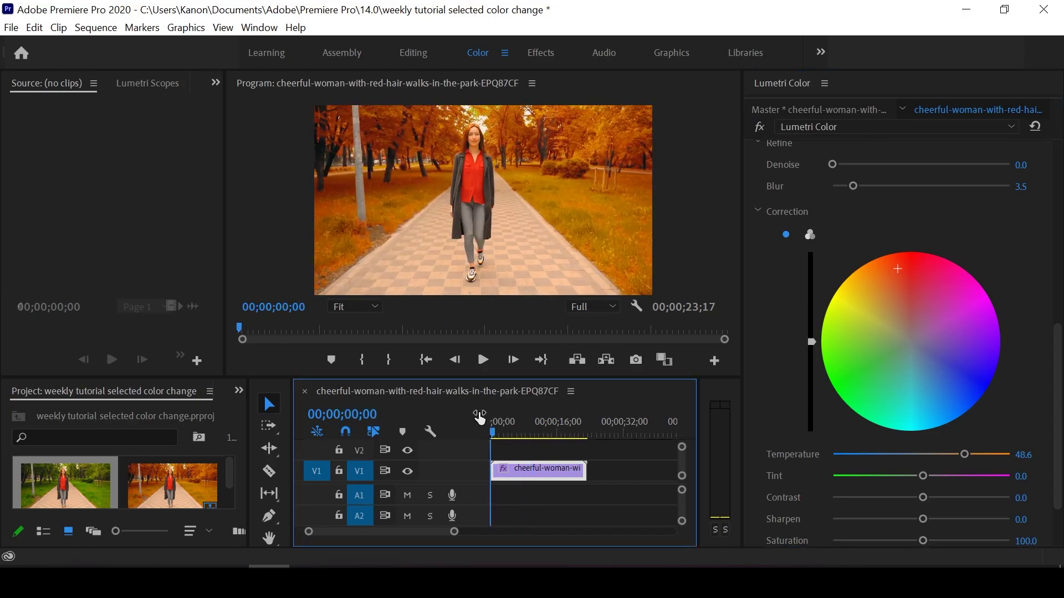
Step: Play the autumn-graded clip in an enlarged Program Monitor, then stop and shrink it back
{"action": "left_click", "coordinate": [482, 359]}
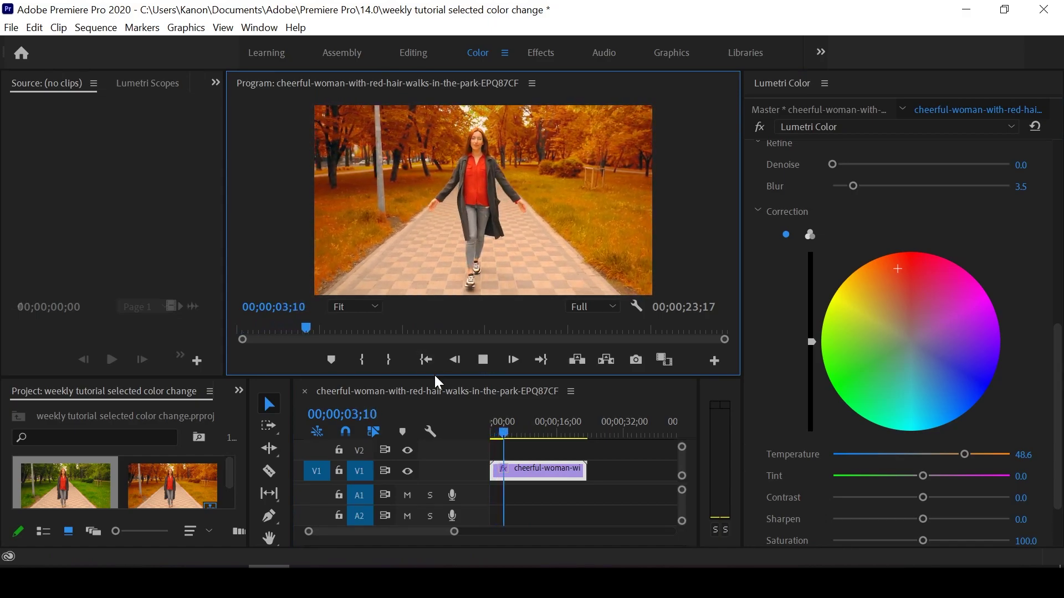
{"action": "left_click_drag", "start_coordinate": [434, 378], "coordinate": [429, 470]}
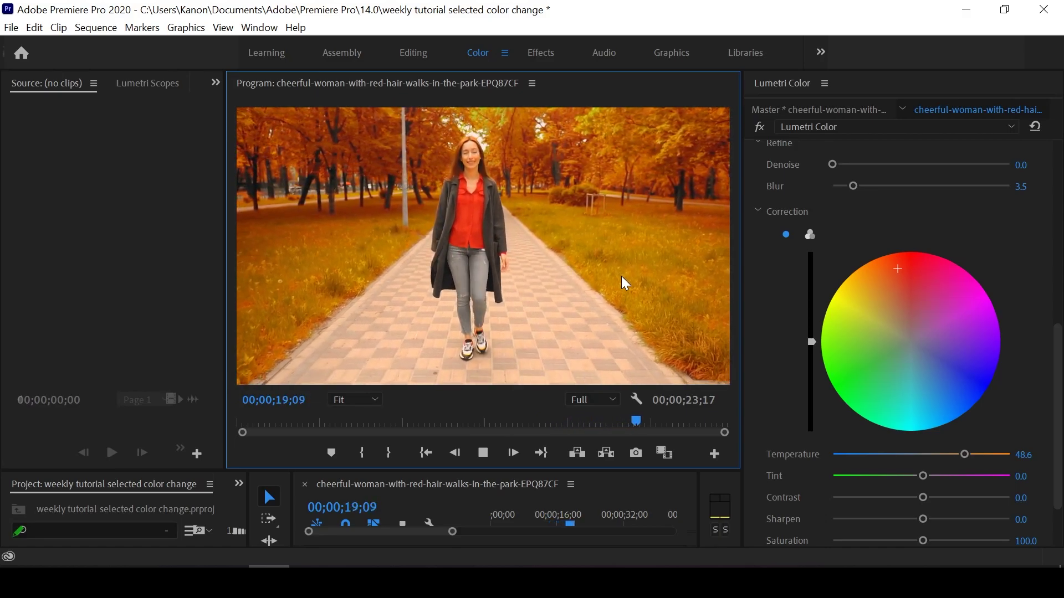
{"action": "left_click", "coordinate": [483, 453]}
{"action": "left_click_drag", "start_coordinate": [485, 469], "coordinate": [484, 418]}
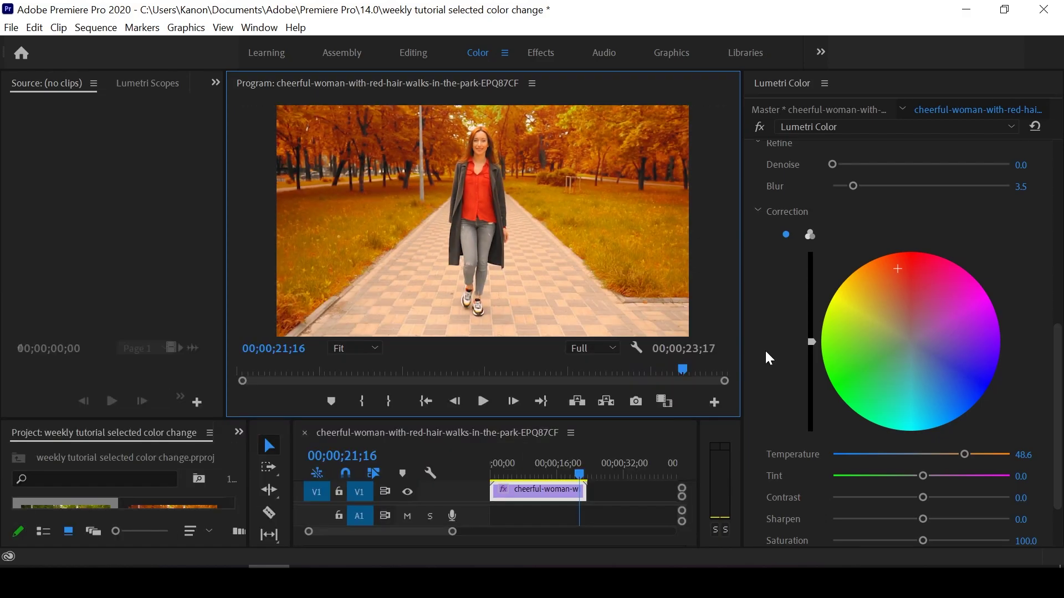